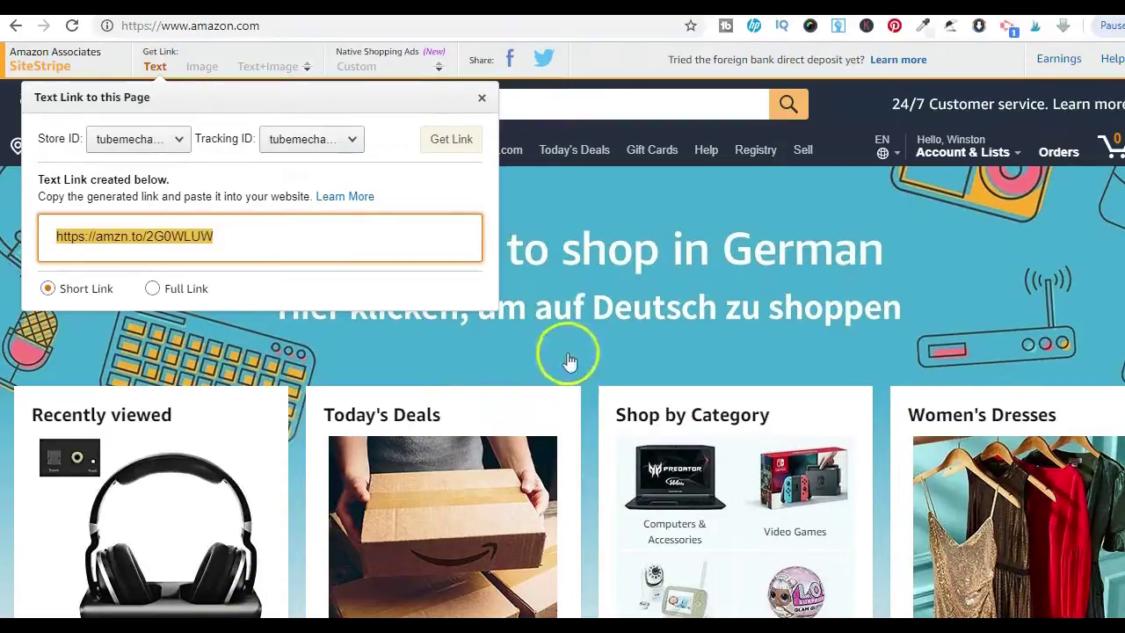
# Close the home page's short affiliate text link window
pyautogui.click(510, 59)
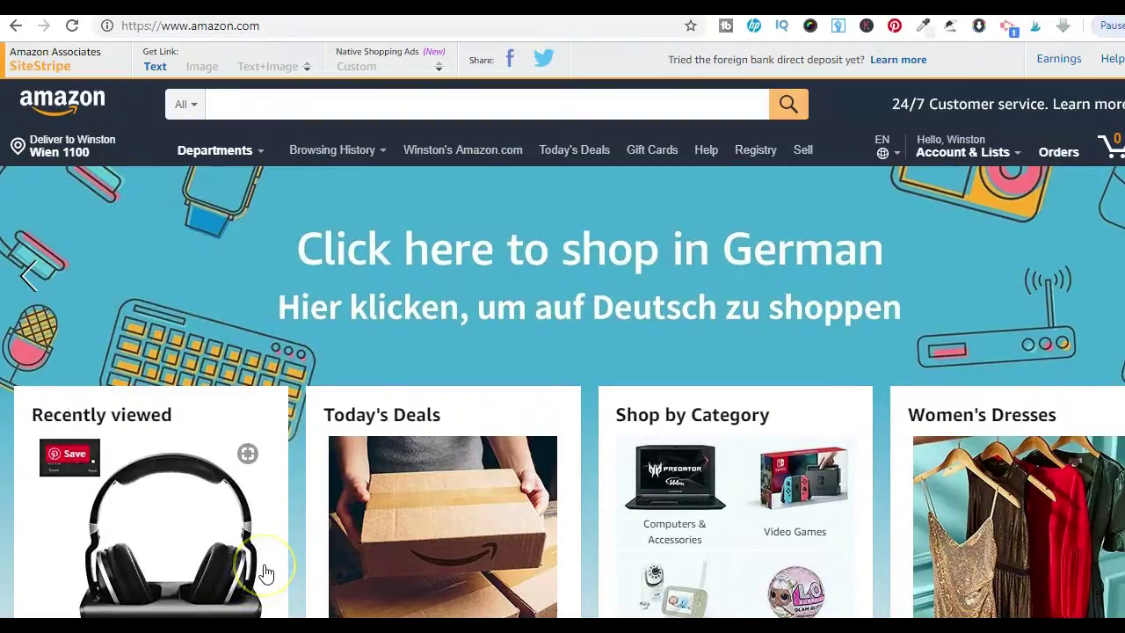
pyautogui.click(154, 70)
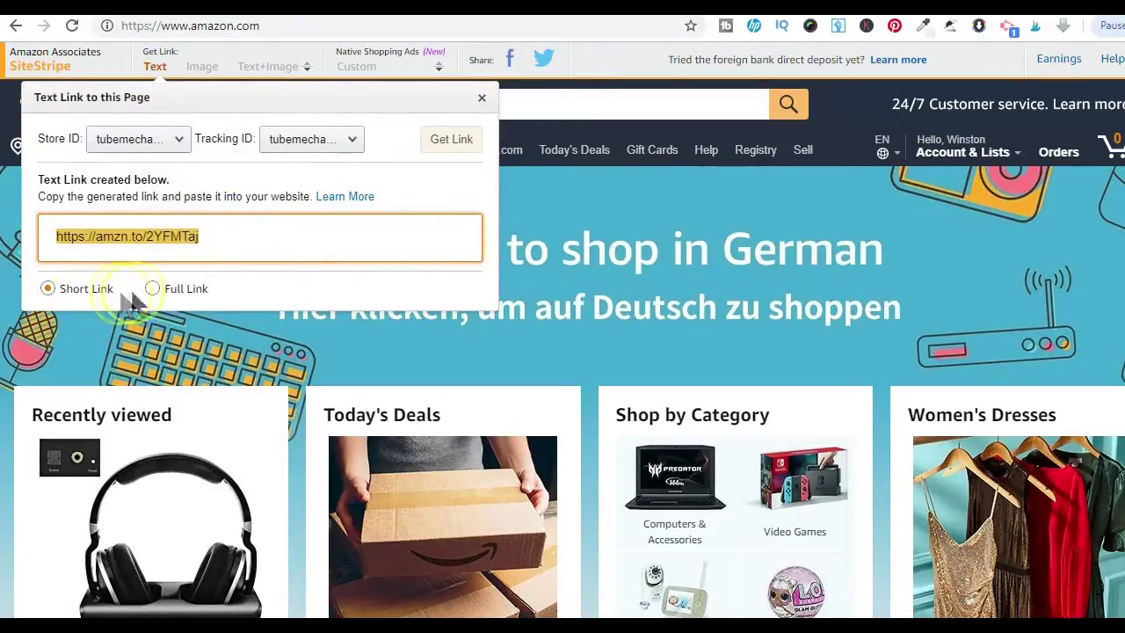
pyautogui.click(152, 288)
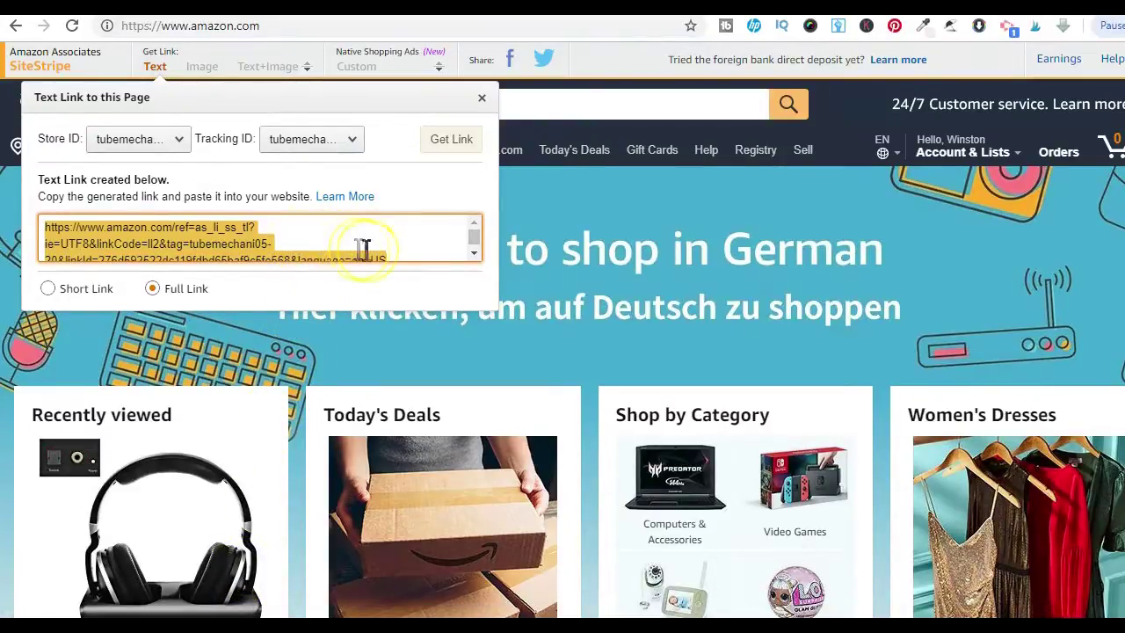
pyautogui.scroll(-1, 334, 247)
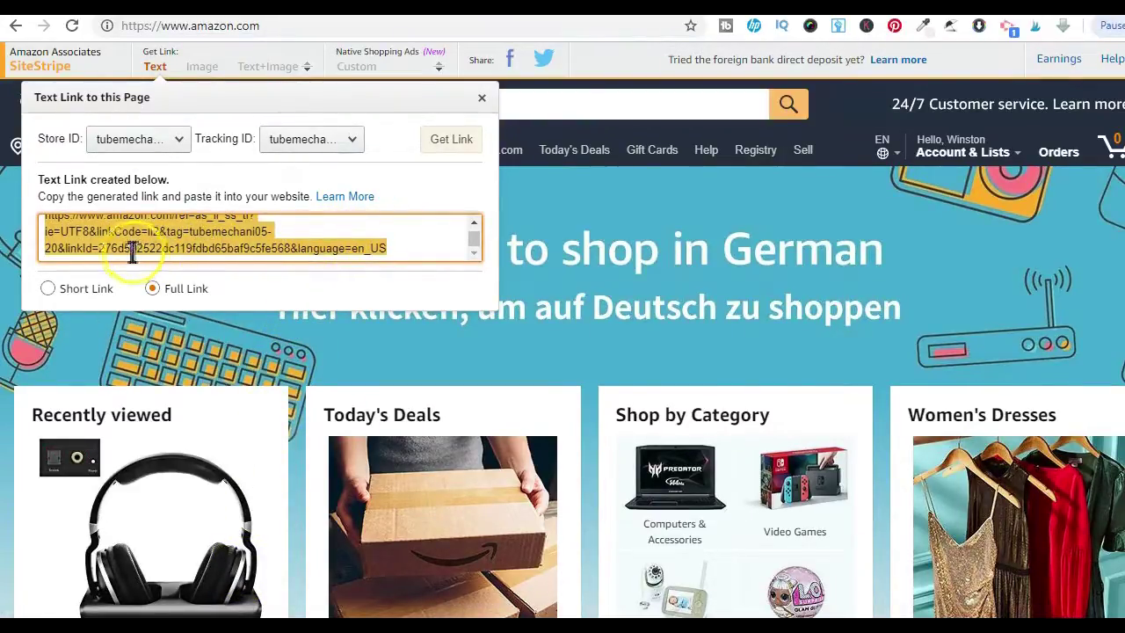
pyautogui.scroll(1, 214, 234)
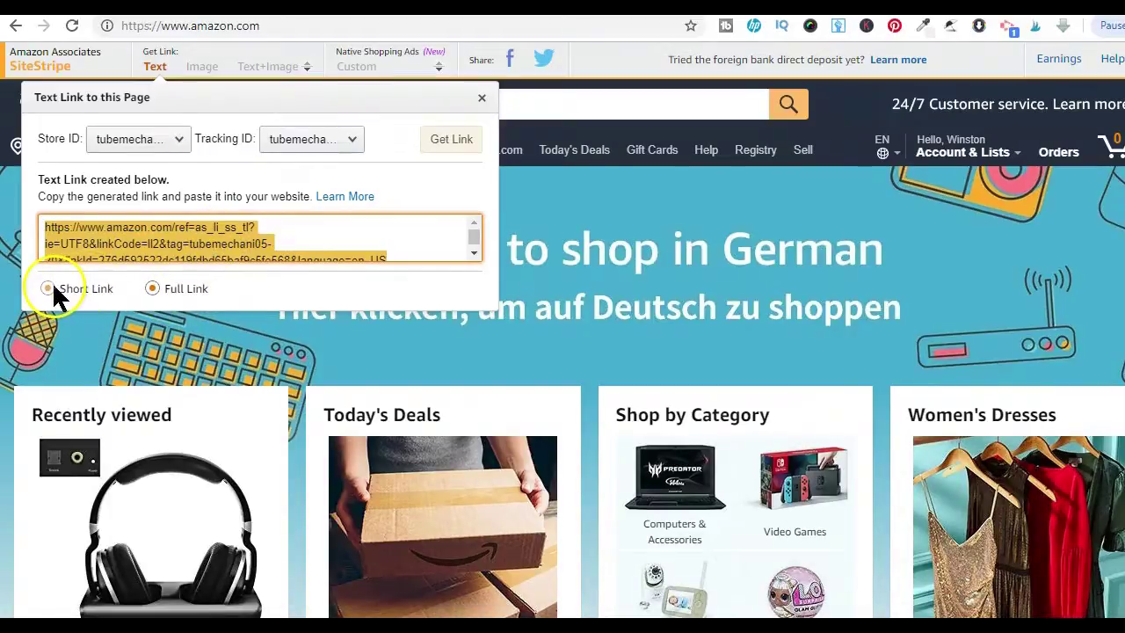
pyautogui.click(52, 286)
pyautogui.click(118, 237)
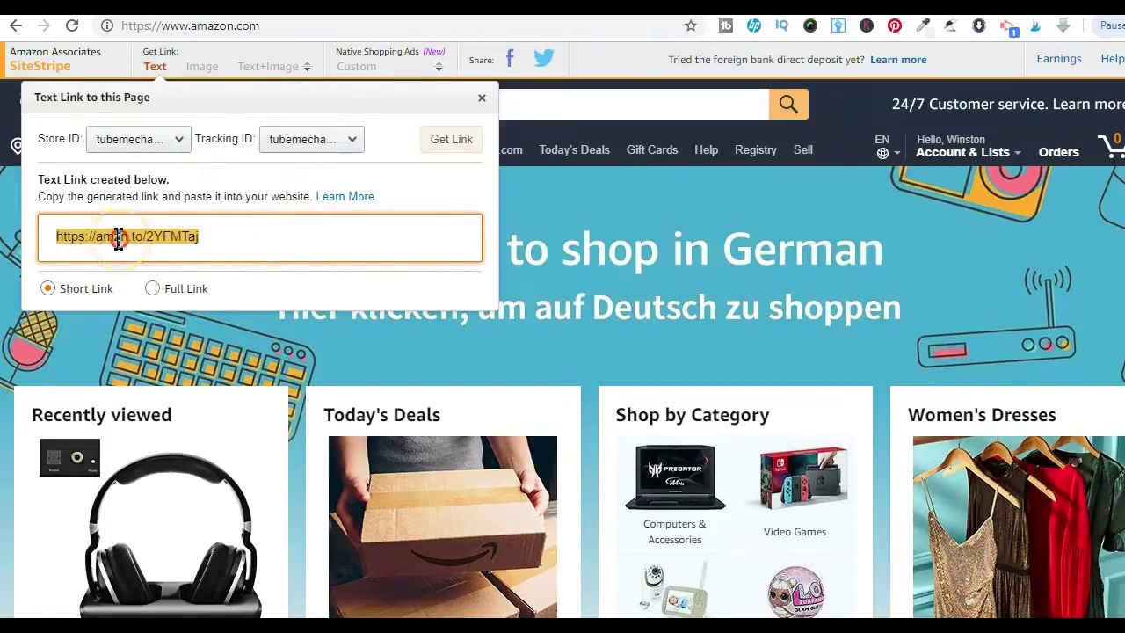
pyautogui.rightClick(119, 235)
pyautogui.click(154, 252)
# Open the Blue Yeti USB Microphone - Blackout Edition page from the wish list and request an image link
pyautogui.click(352, 350)
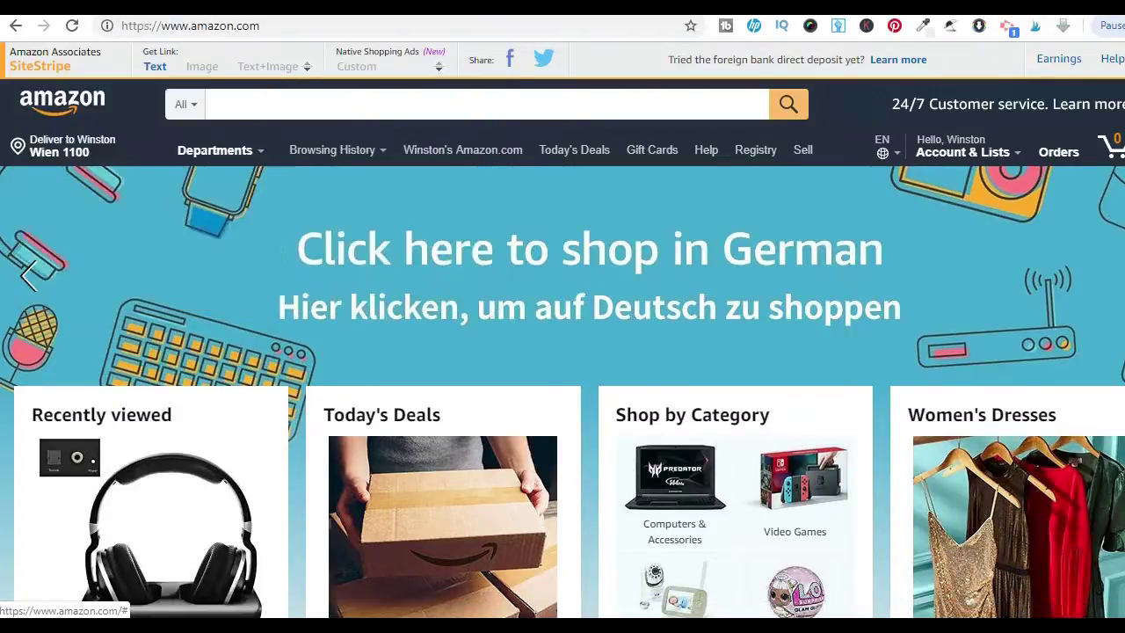
pyautogui.scroll(-8, 29, 275)
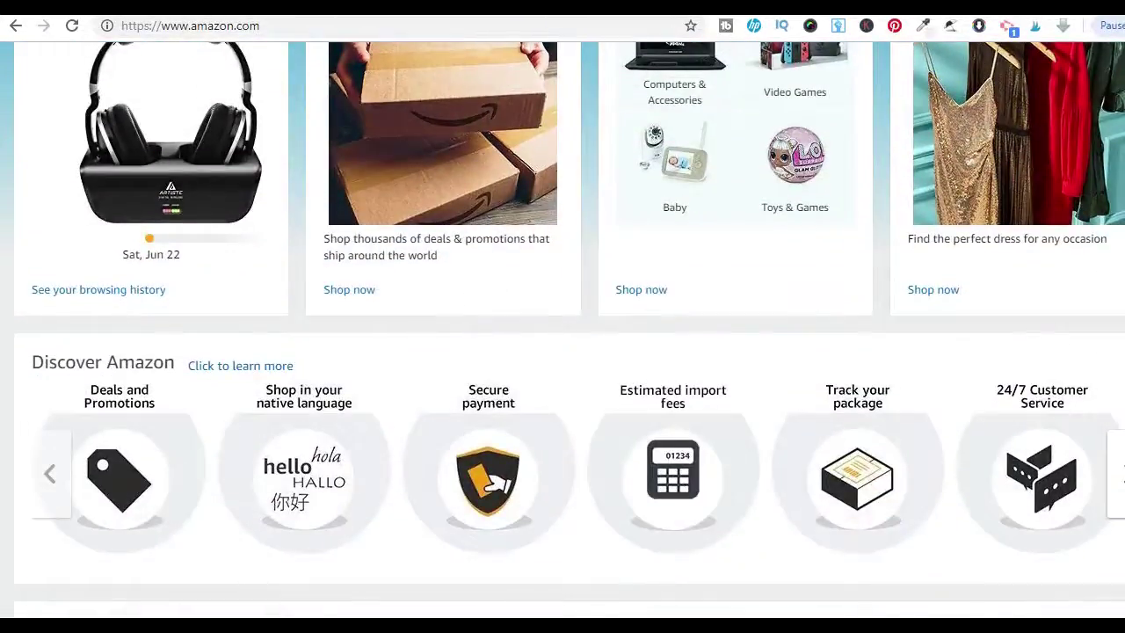
pyautogui.scroll(-8, 563, 329)
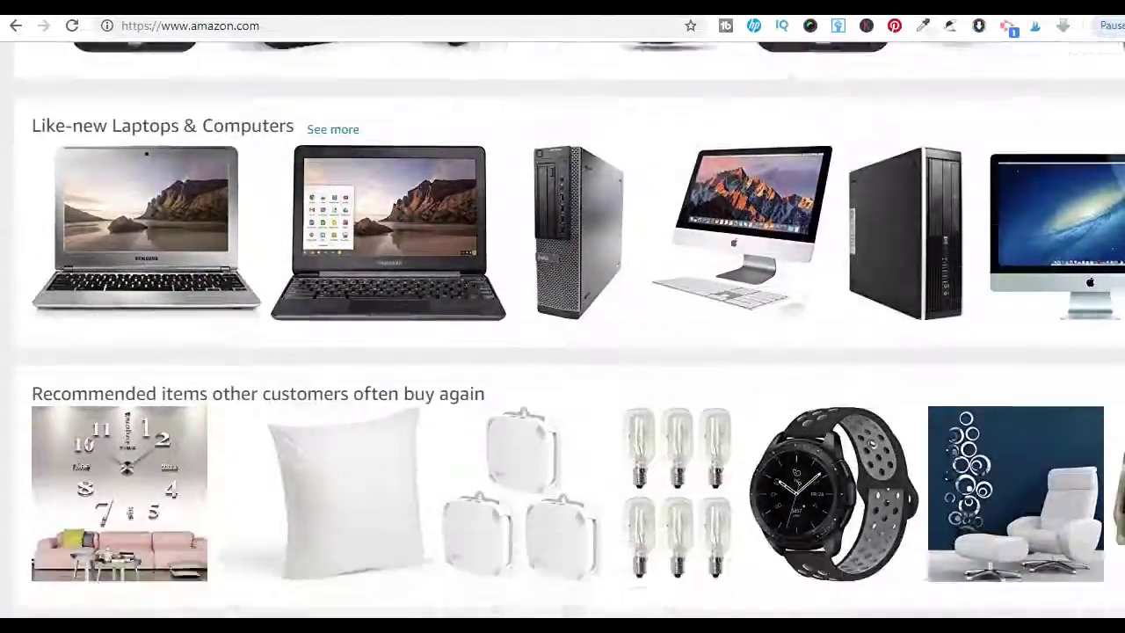
pyautogui.scroll(-5, 563, 329)
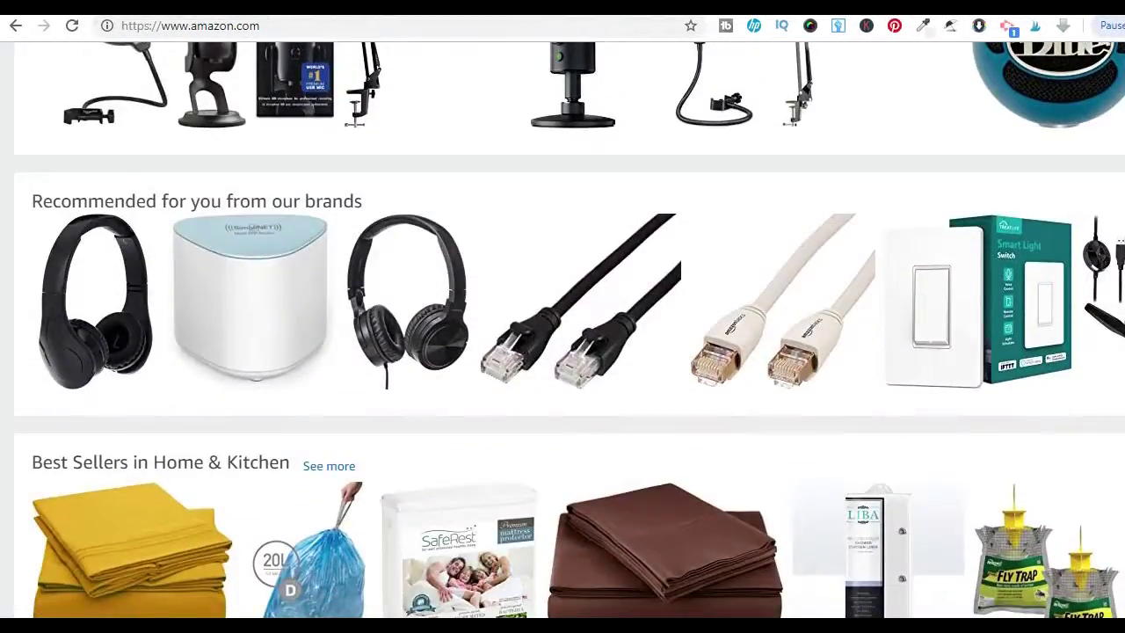
pyautogui.scroll(-4, 202, 398)
pyautogui.scroll(8, 202, 397)
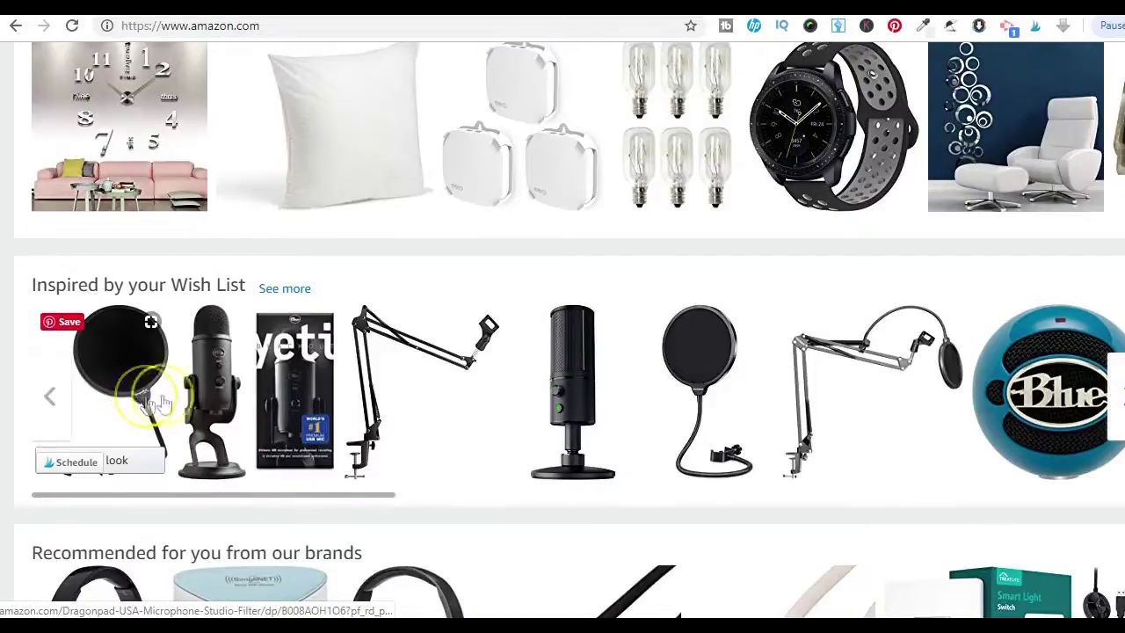
pyautogui.click(202, 397)
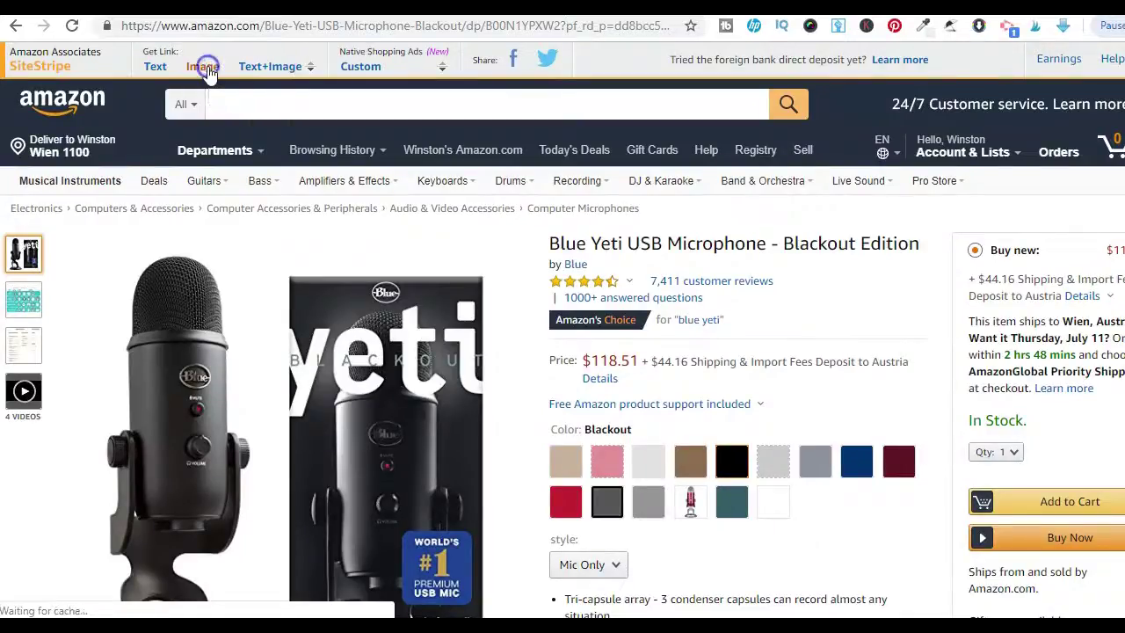
pyautogui.click(203, 66)
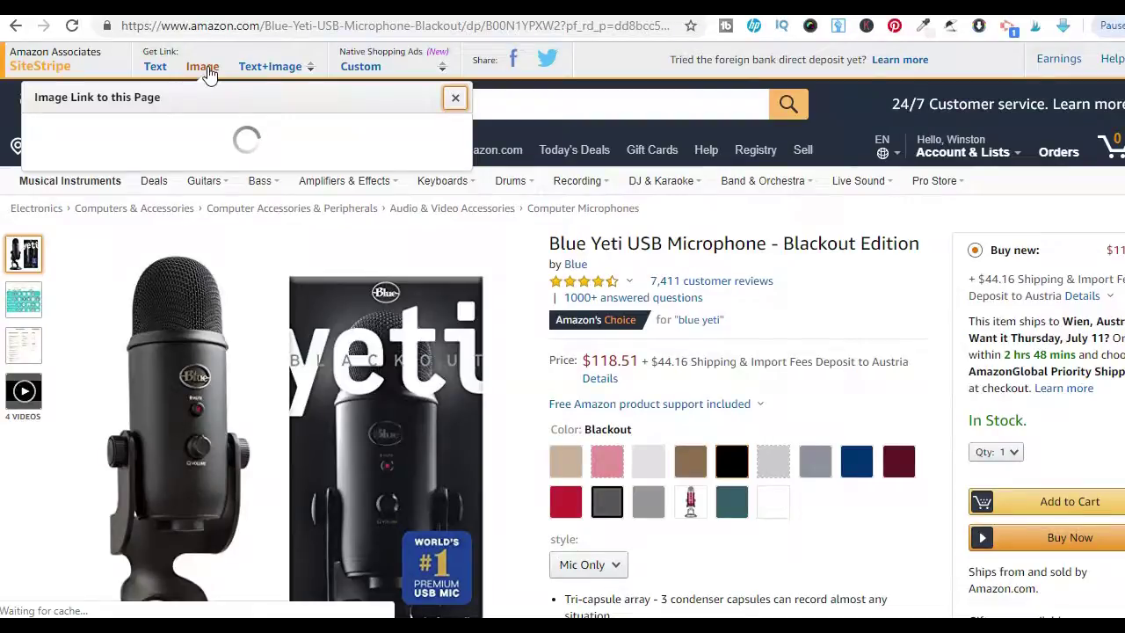
# Review the Medium-size image link HTML for the Blue Yeti microphone, then close it
pyautogui.click(233, 175)
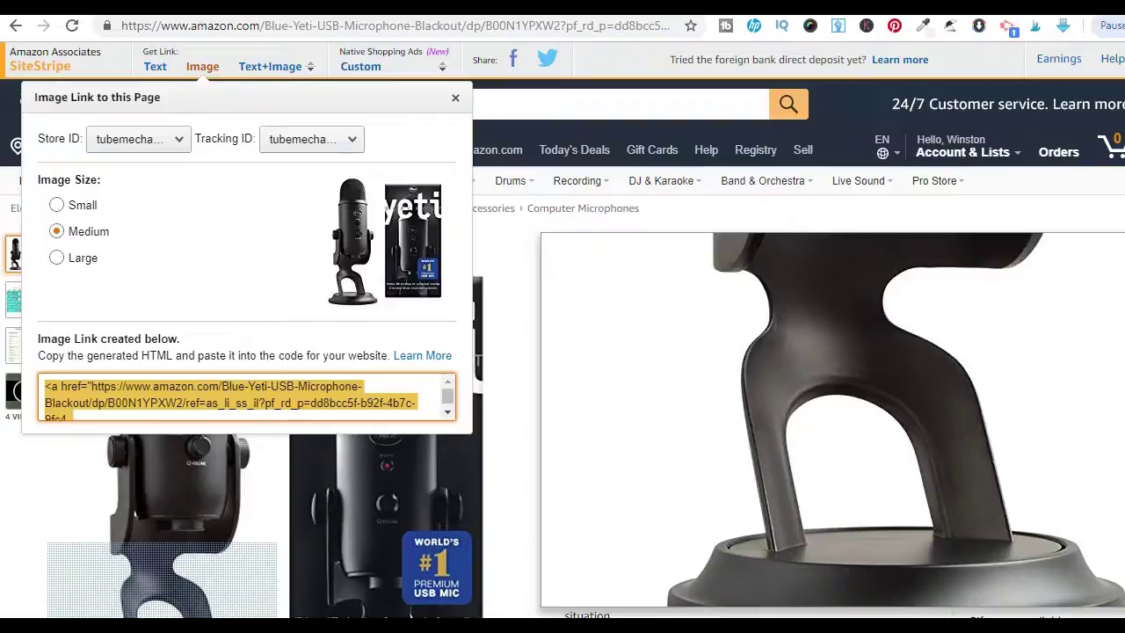
pyautogui.click(455, 97)
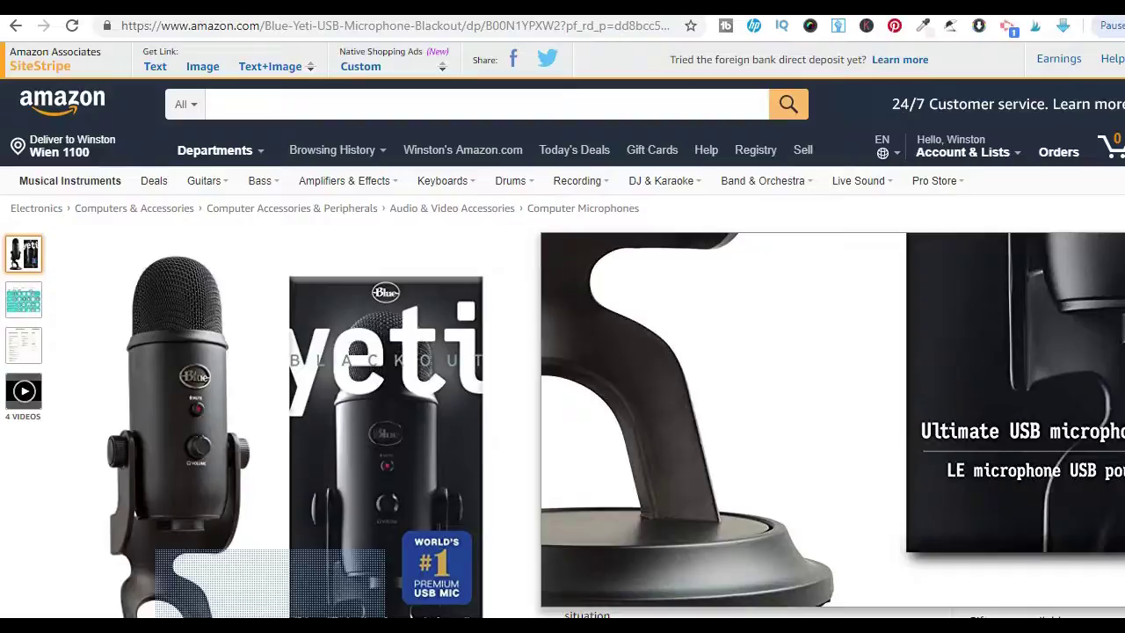
# Create a Custom Native Shopping Ad for the Blue Yeti and copy its ad code
pyautogui.click(369, 74)
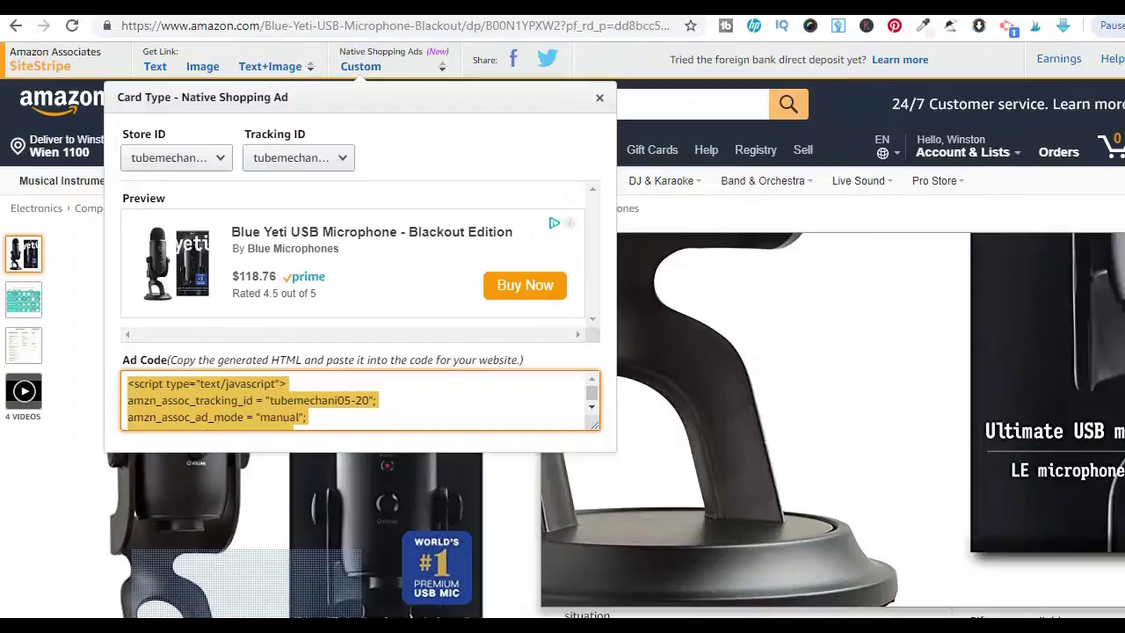
pyautogui.rightClick(226, 385)
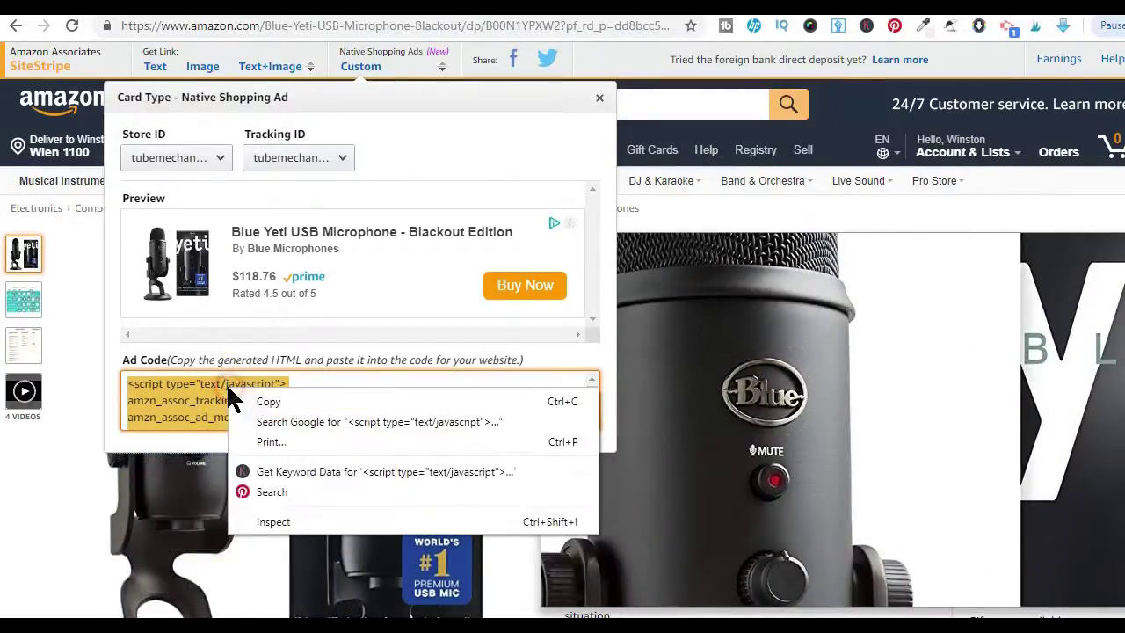
pyautogui.click(268, 402)
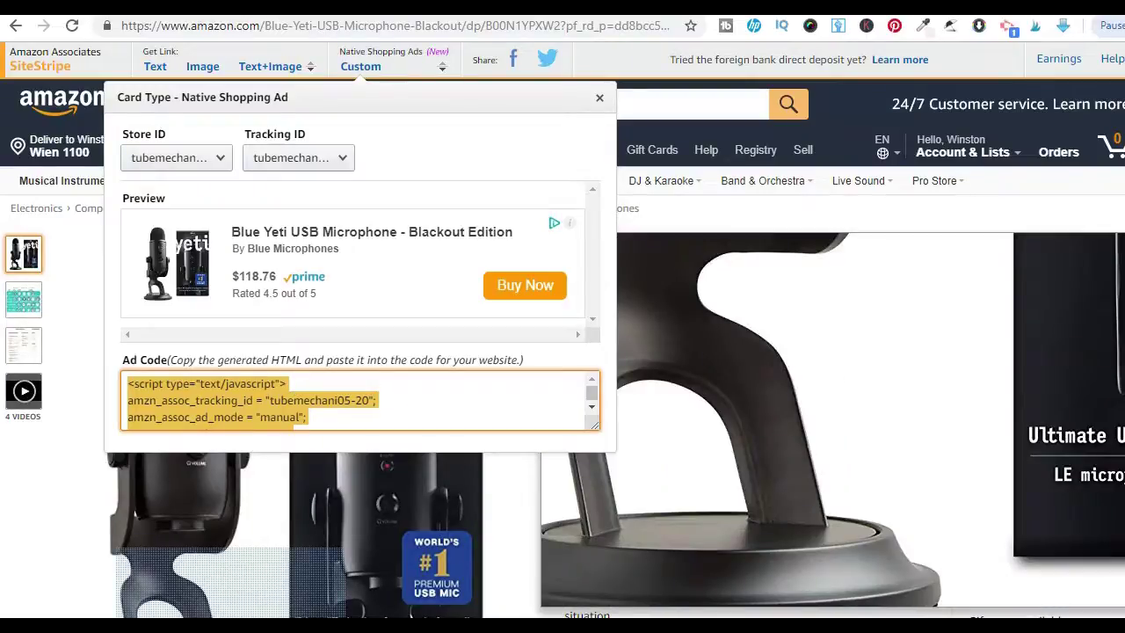
pyautogui.click(600, 98)
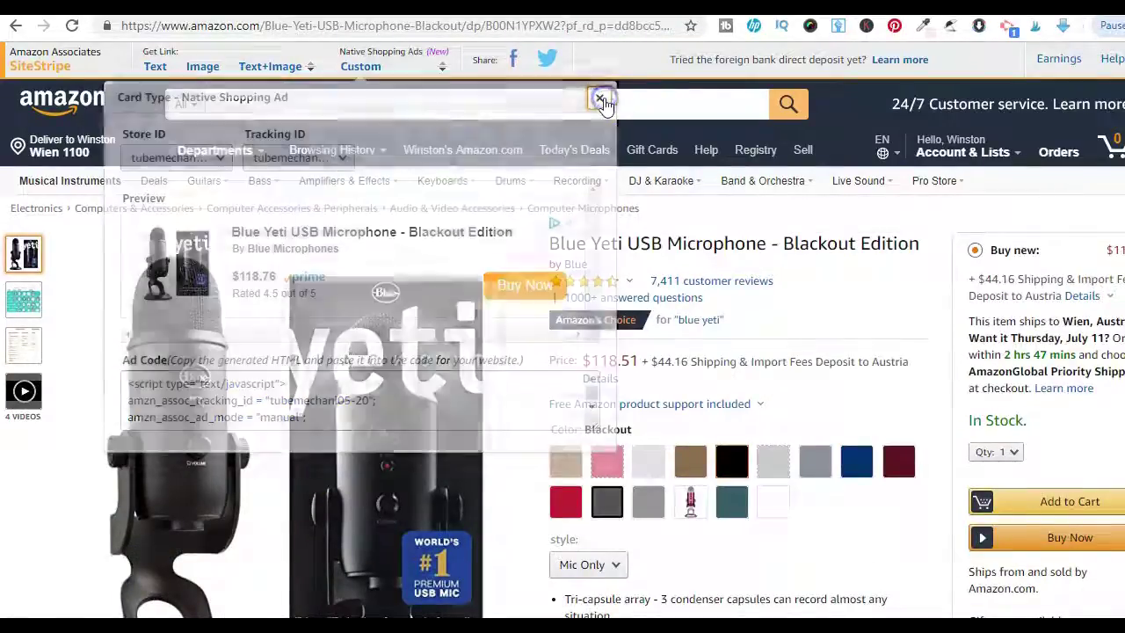
# Share the Blue Yeti on Twitter with the tweet reworded to 'Change message here'
pyautogui.click(545, 64)
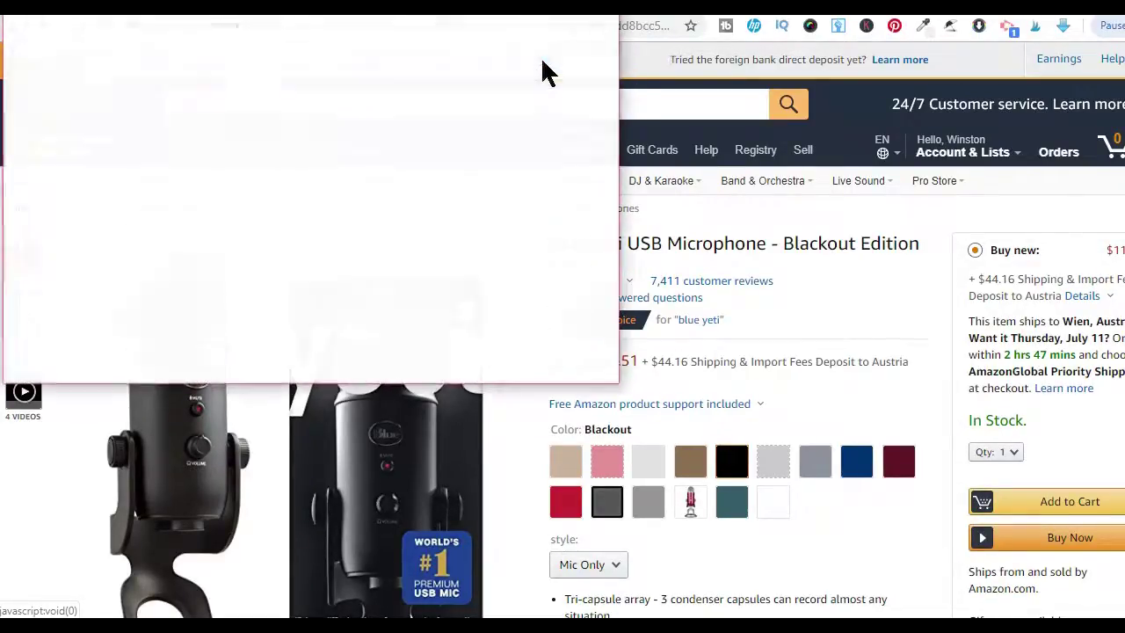
pyautogui.tripleClick(501, 140)
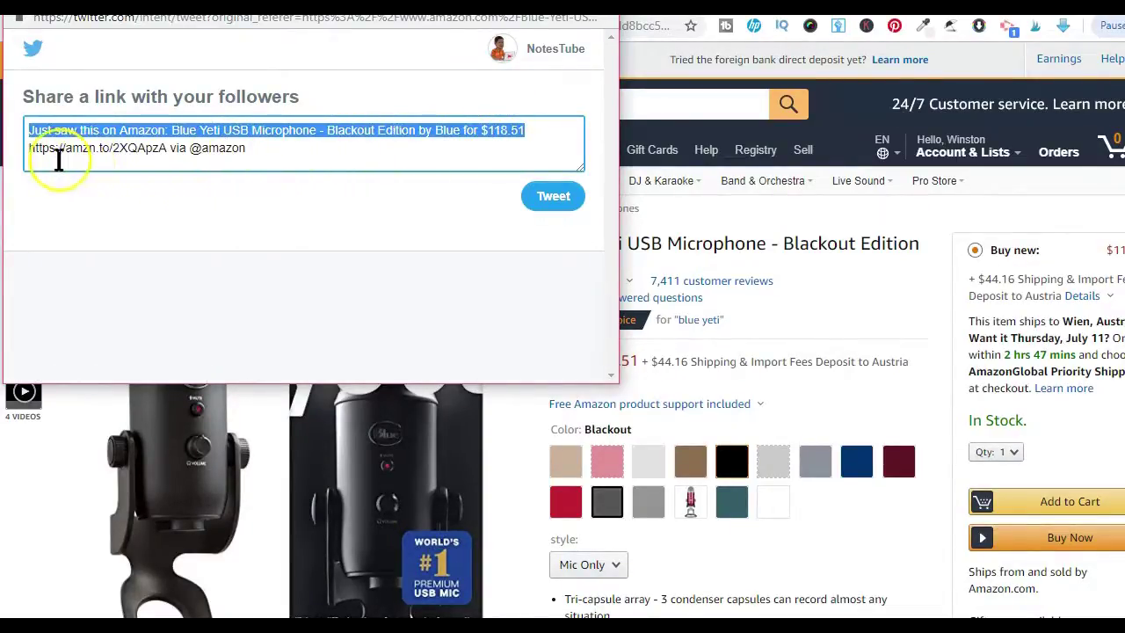
pyautogui.hotkey('ctrl', 'w')
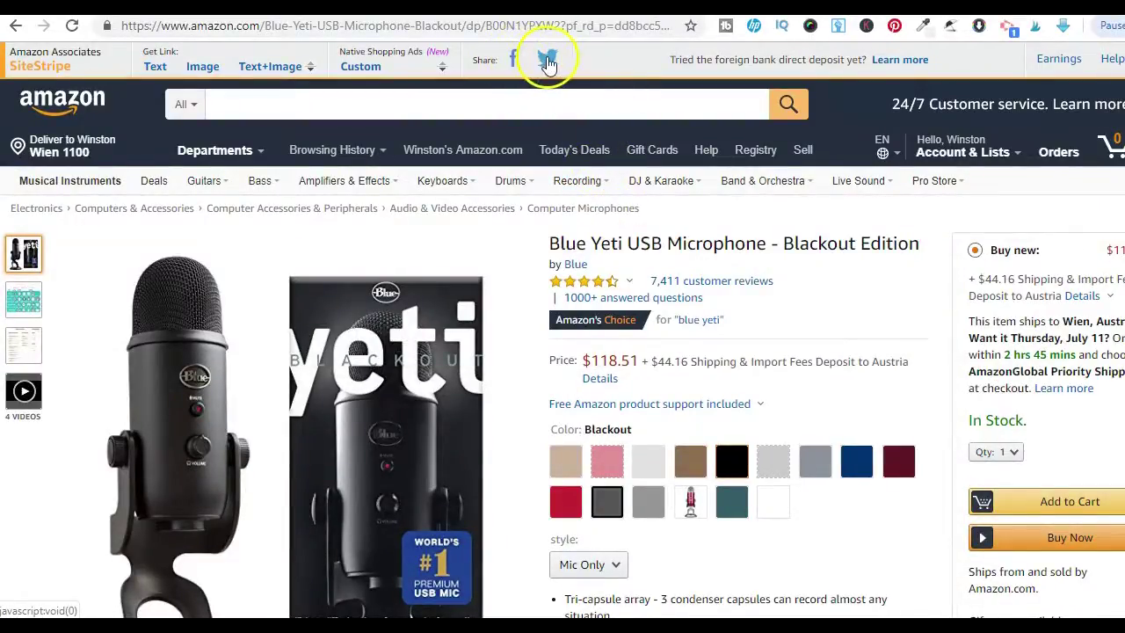
pyautogui.click(547, 59)
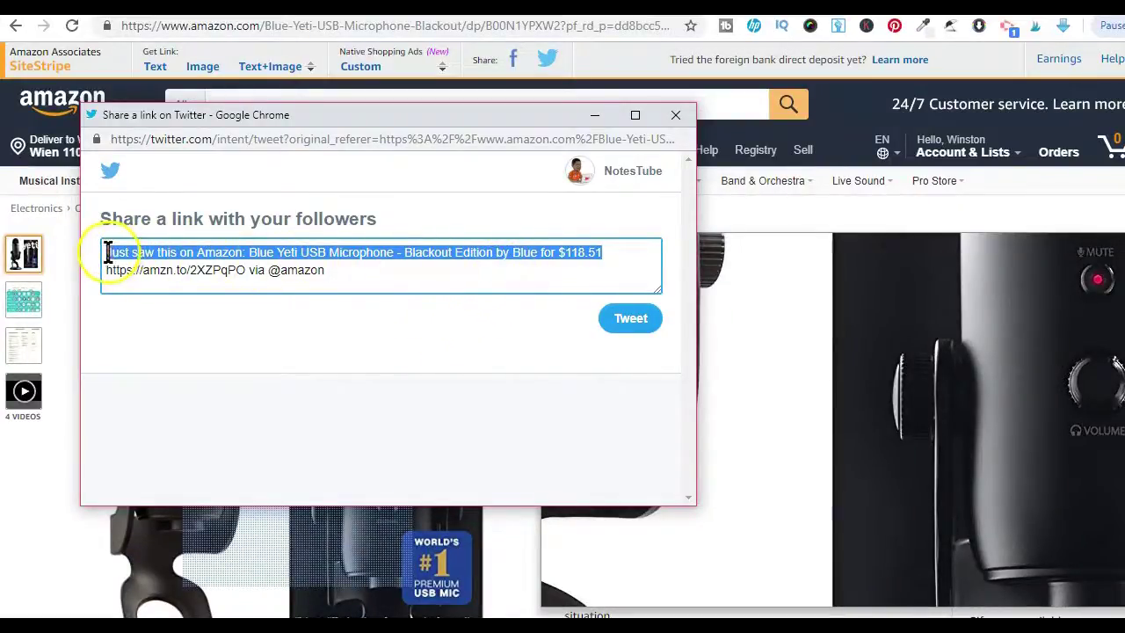
pyautogui.write('Change message here')
pyautogui.moveTo(107, 253); pyautogui.dragTo(572, 344)
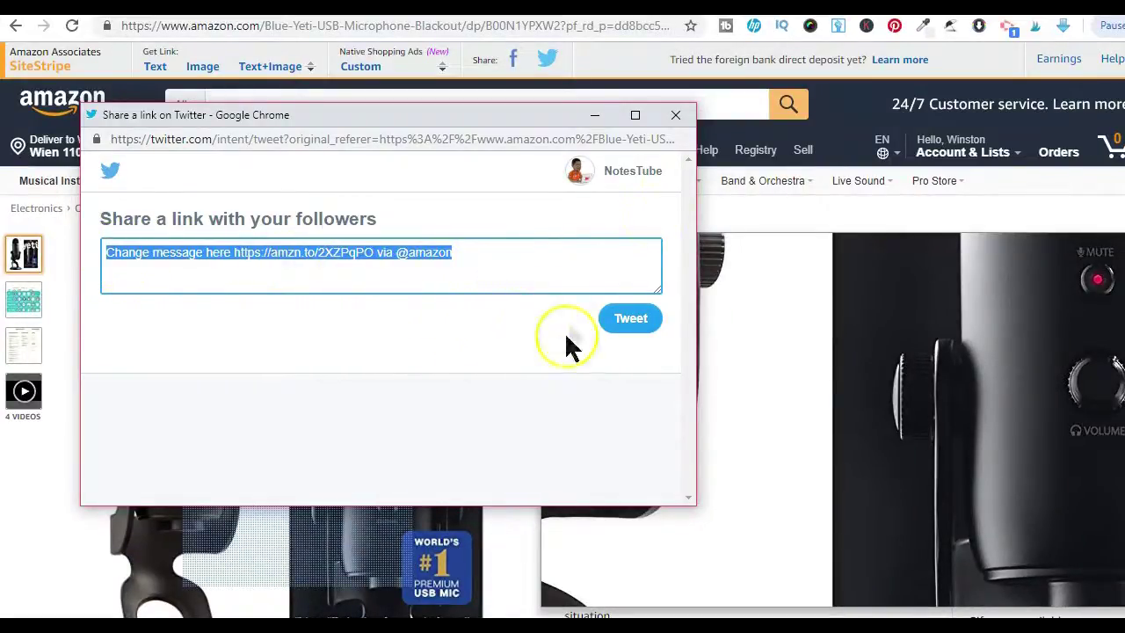
pyautogui.click(676, 114)
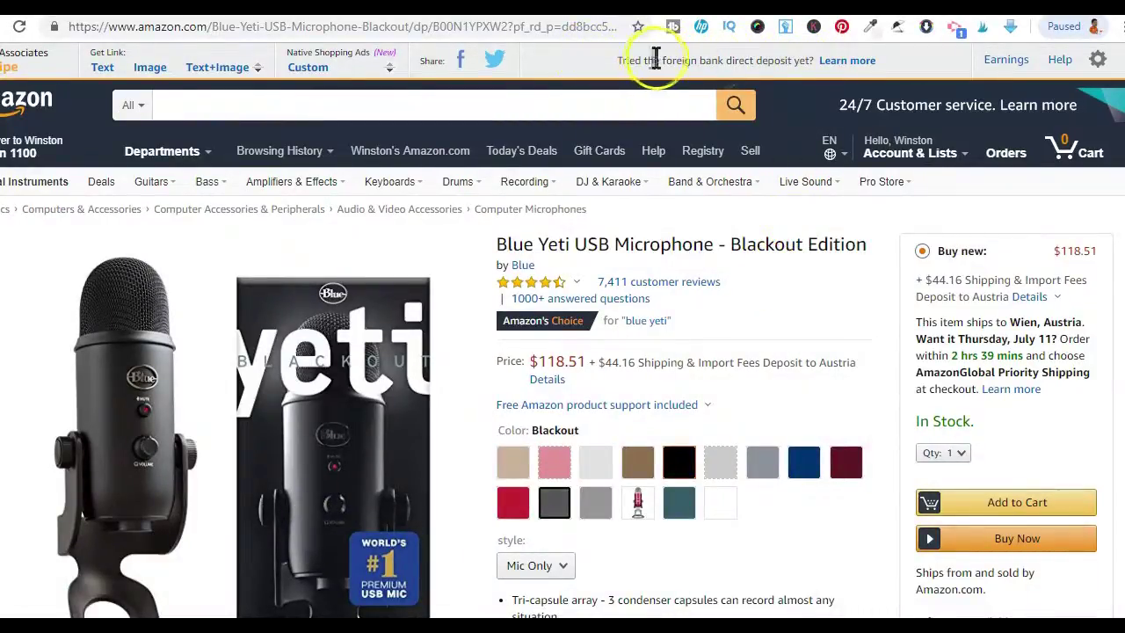
# Go to the SiteStripe Options page in Associates Central
pyautogui.click(1099, 63)
pyautogui.click(941, 133)
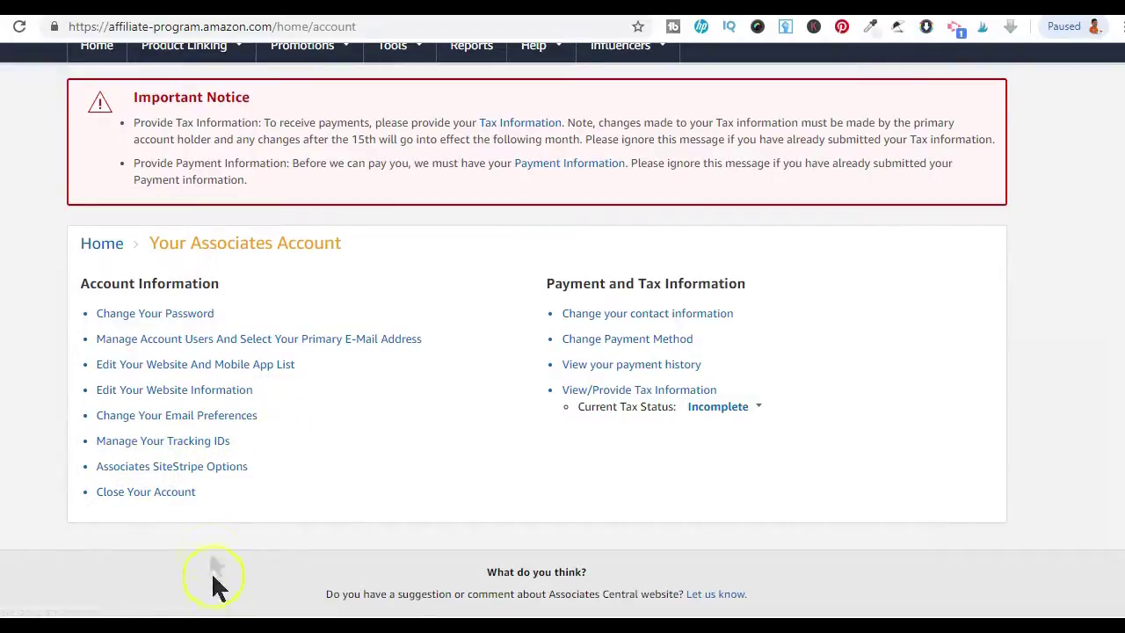
pyautogui.click(172, 467)
pyautogui.scroll(-4, 255, 402)
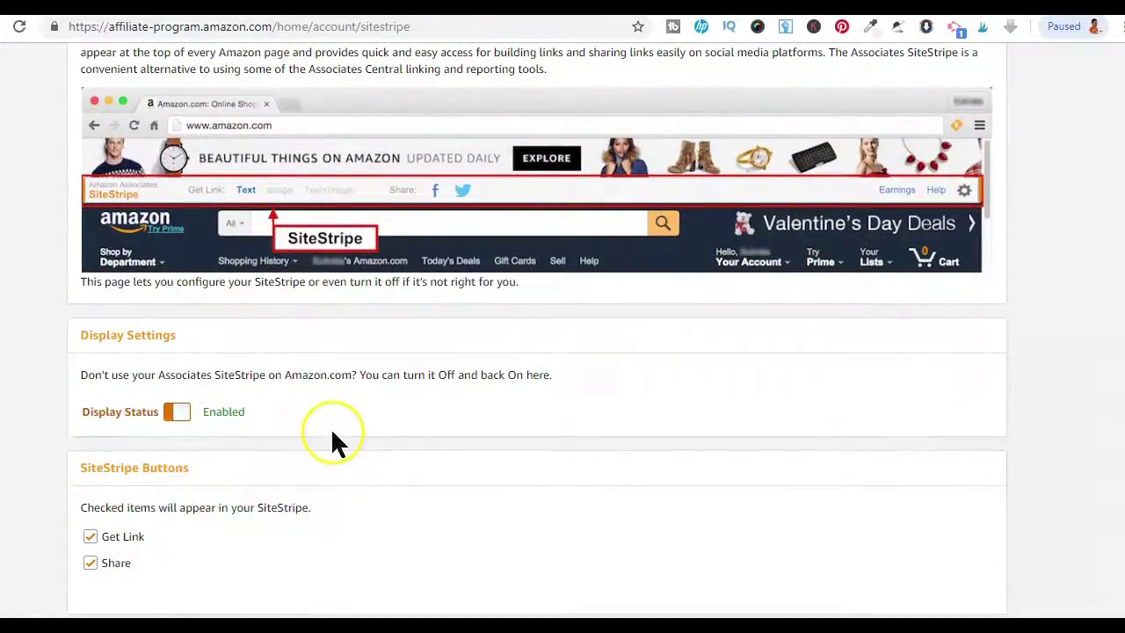
pyautogui.scroll(-1, 331, 427)
# Switch the SiteStripe Display Status off and back on
pyautogui.click(187, 330)
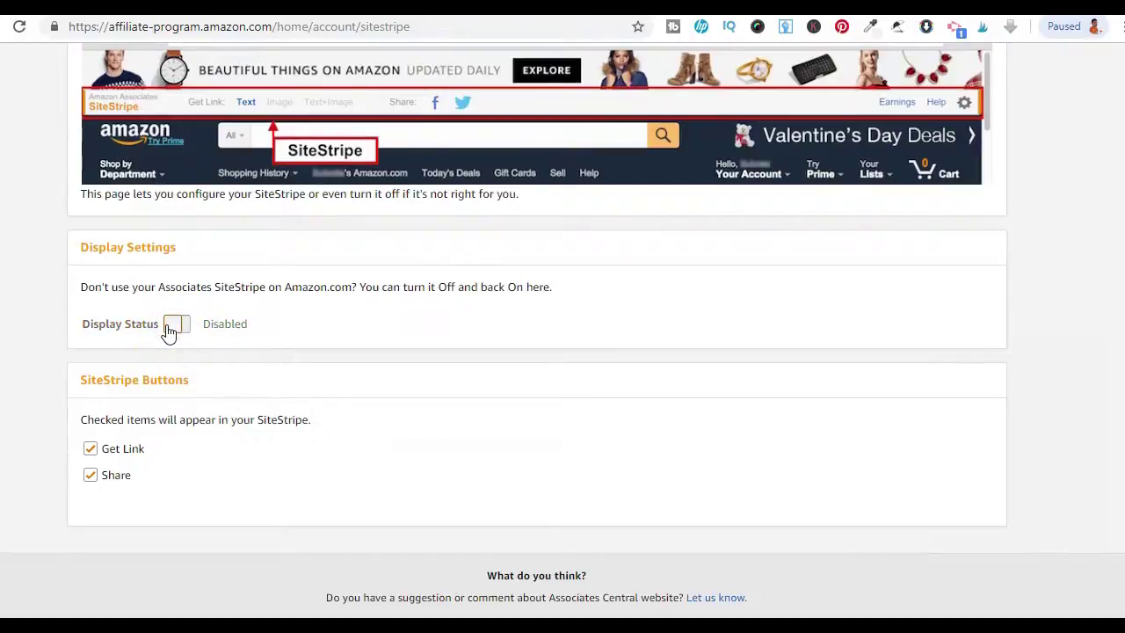
pyautogui.click(221, 324)
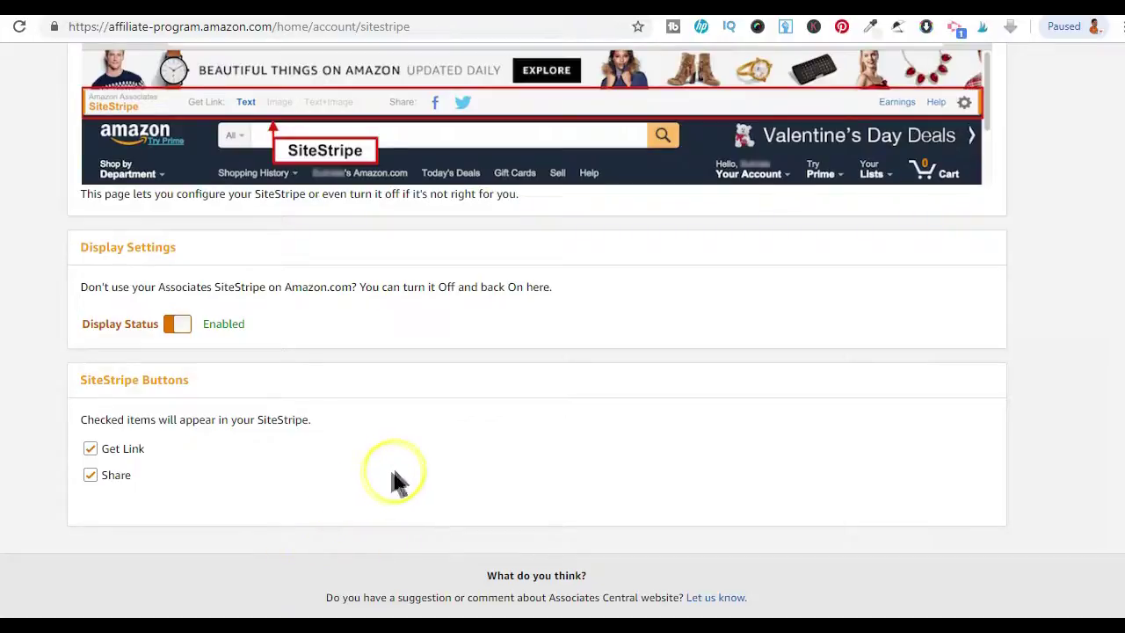
pyautogui.scroll(3, 395, 464)
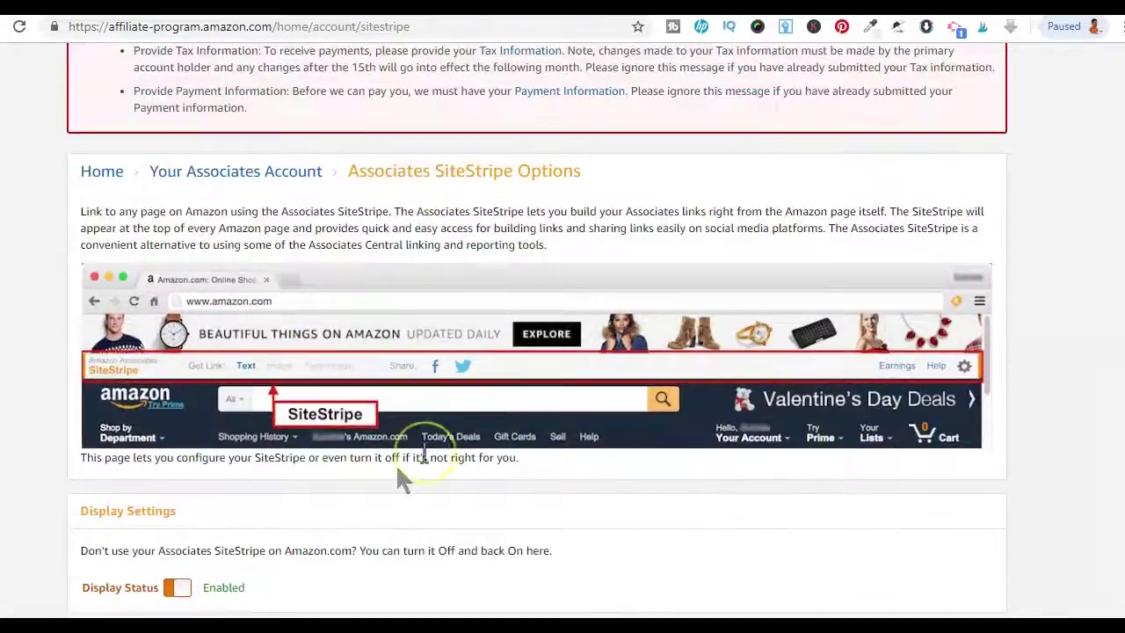
pyautogui.scroll(-4, 472, 439)
# Uncheck and recheck Get Link, then return to the Blue Yeti product page
pyautogui.click(92, 359)
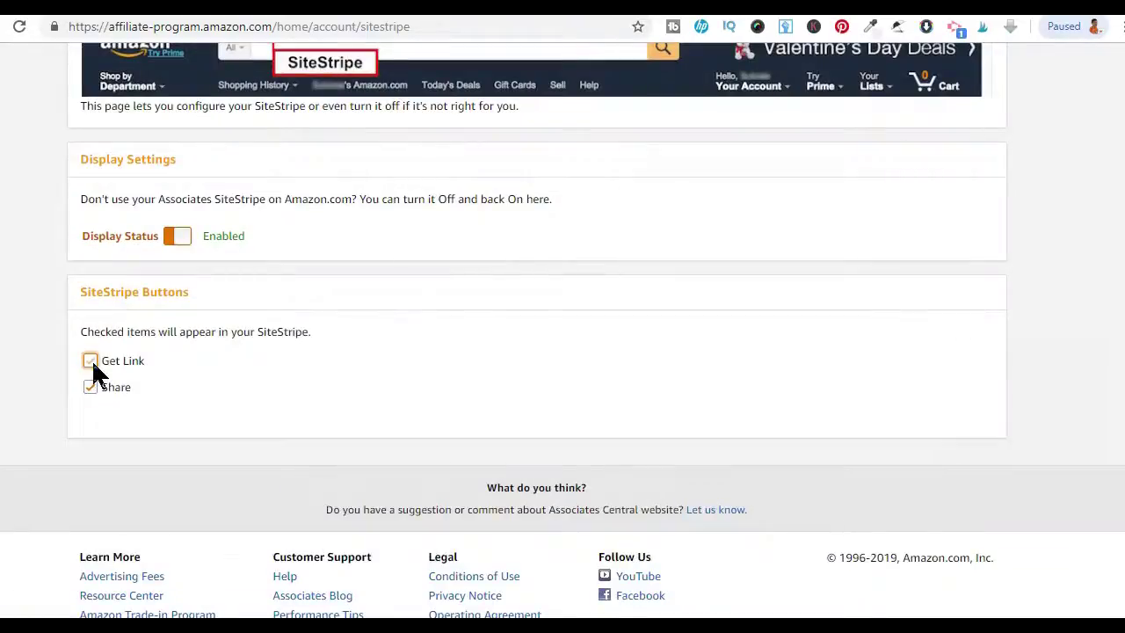
pyautogui.click(90, 360)
pyautogui.scroll(2, 626, 406)
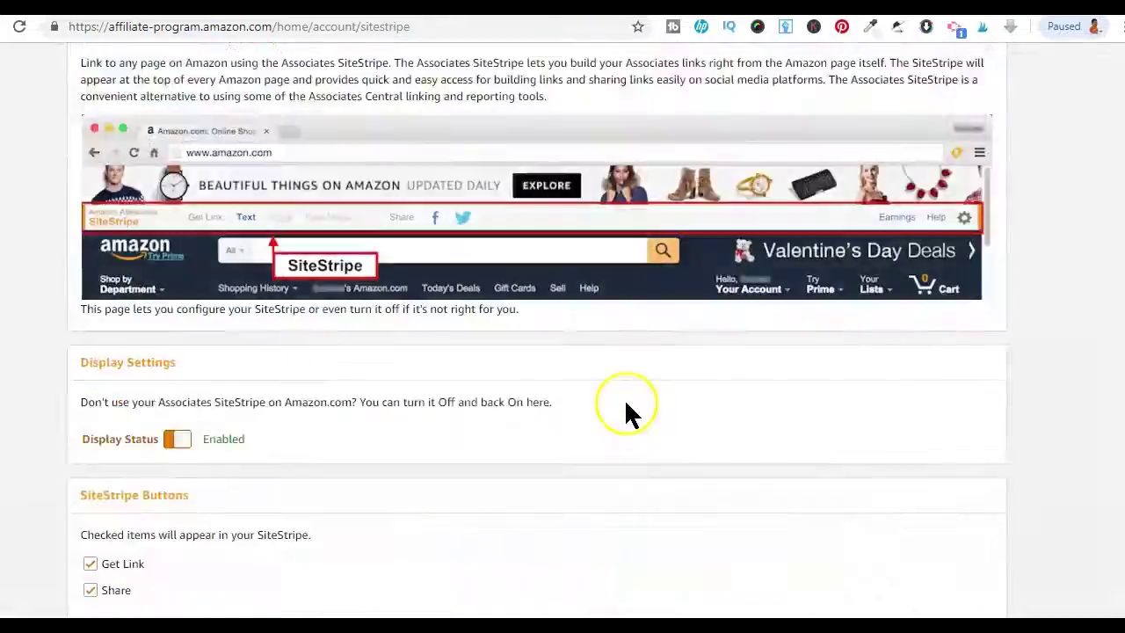
pyautogui.scroll(4, 626, 407)
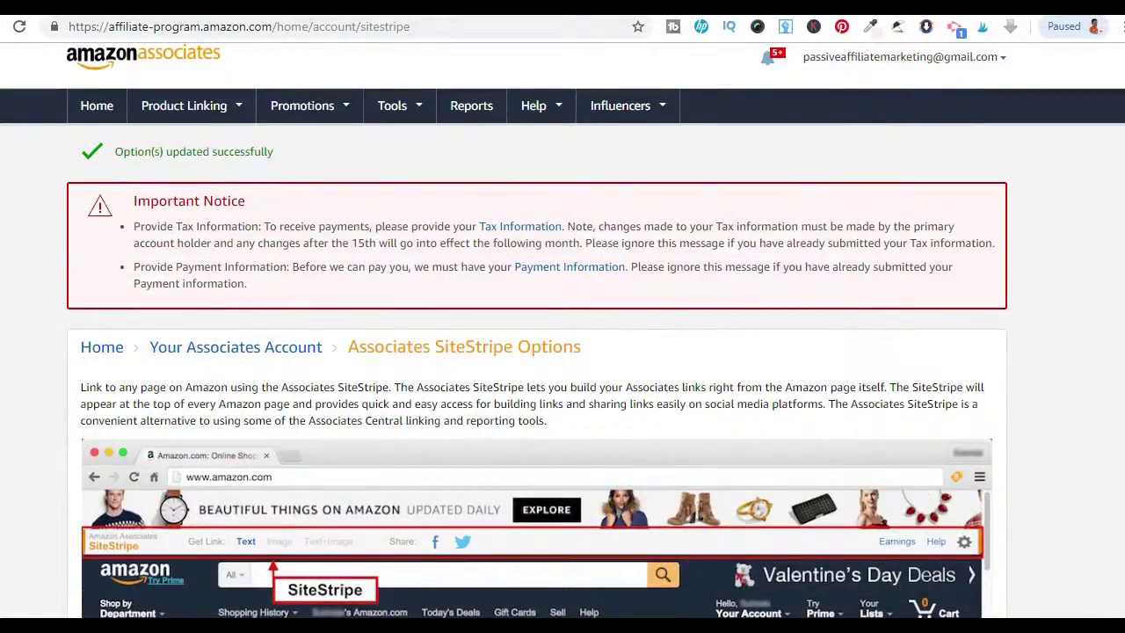
pyautogui.hotkey('ctrl', 'w')
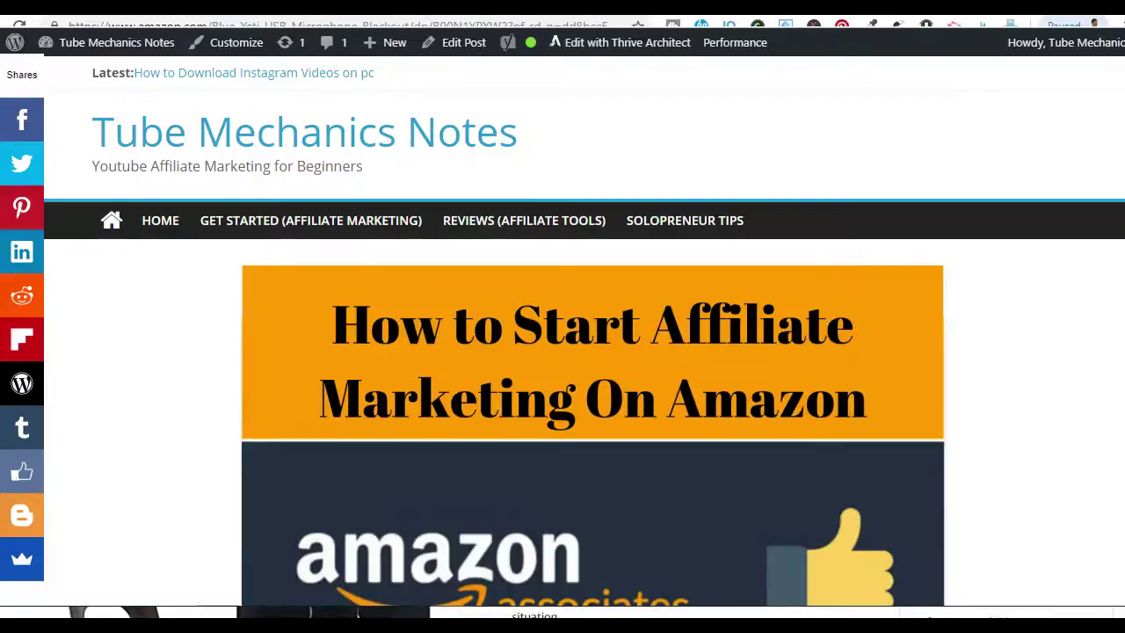
pyautogui.scroll(-3, 584, 352)
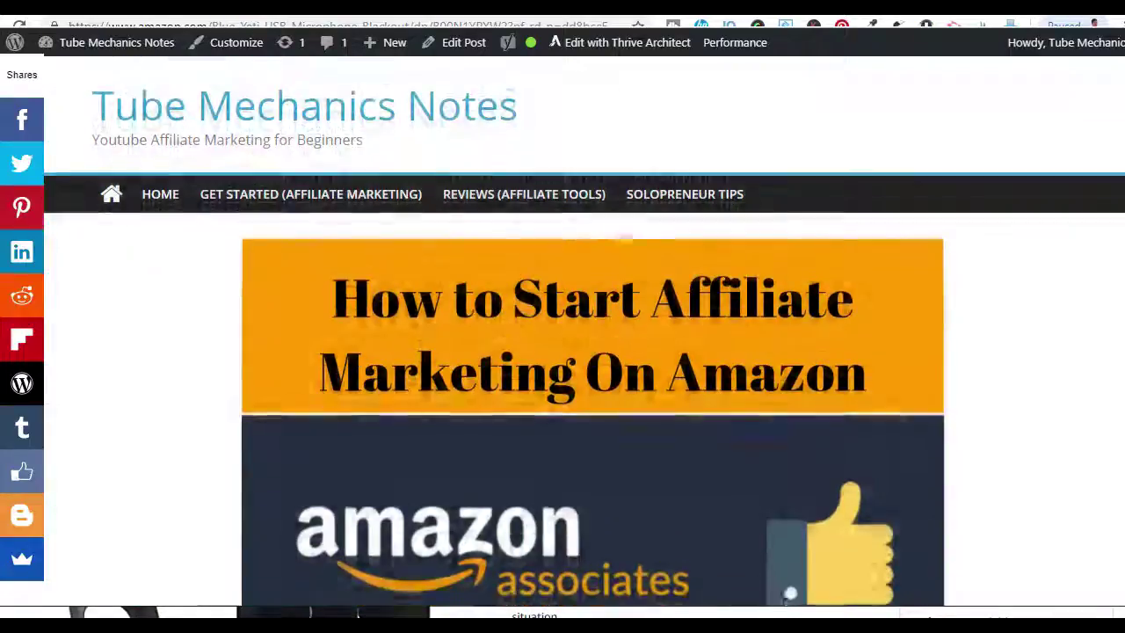
pyautogui.scroll(-3, 584, 352)
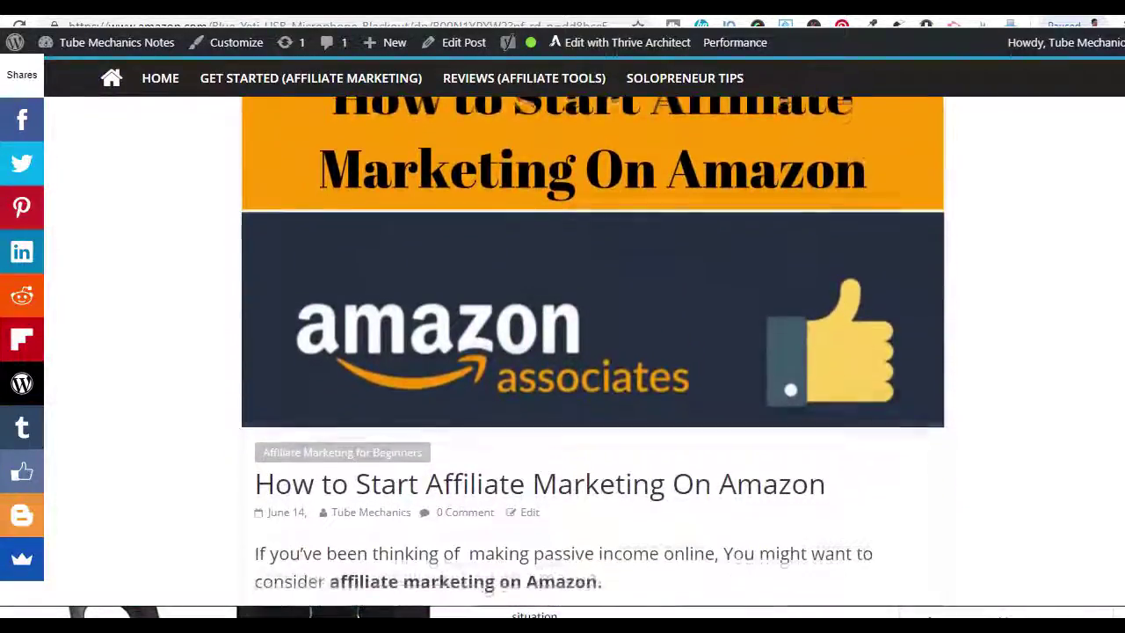
pyautogui.scroll(-1, 584, 352)
pyautogui.scroll(-3, 563, 352)
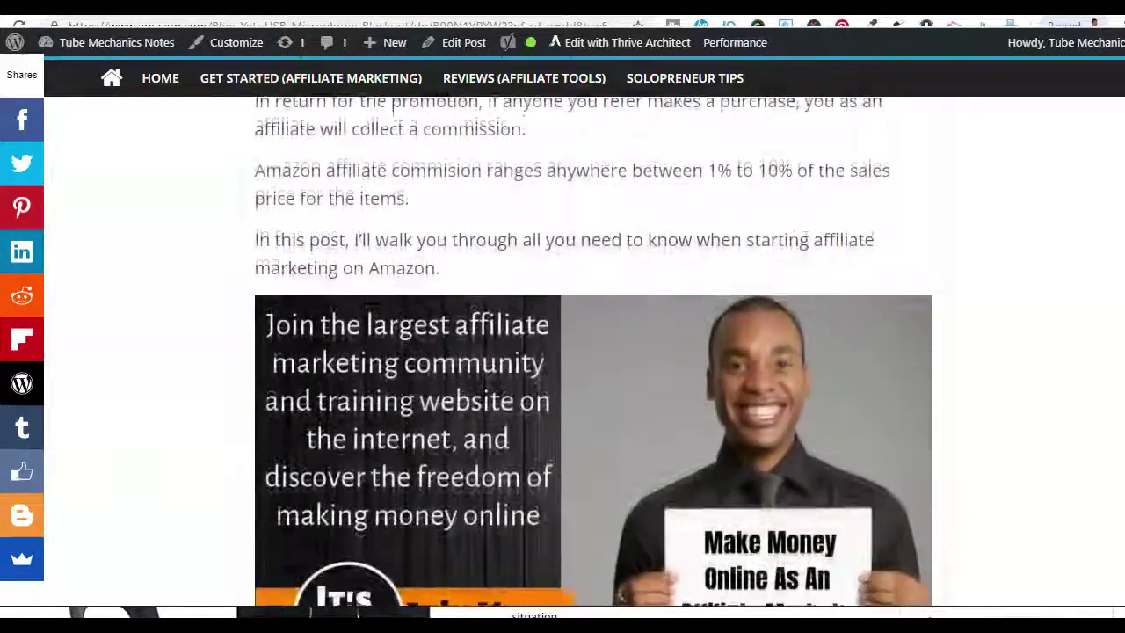
pyautogui.scroll(-3, 563, 352)
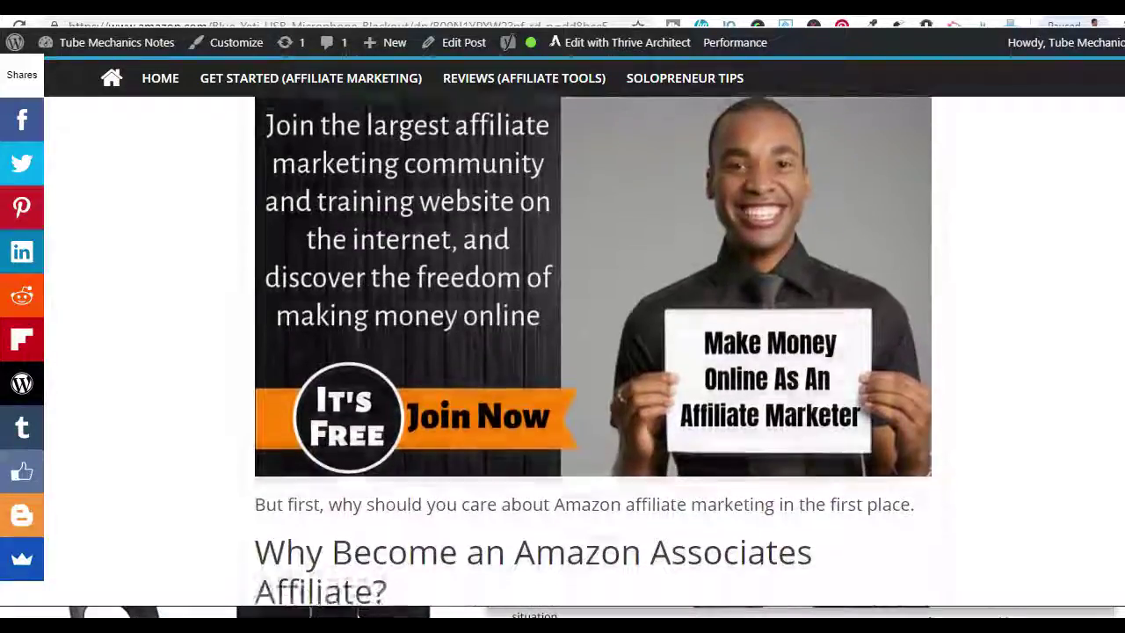
pyautogui.scroll(-3, 357, 614)
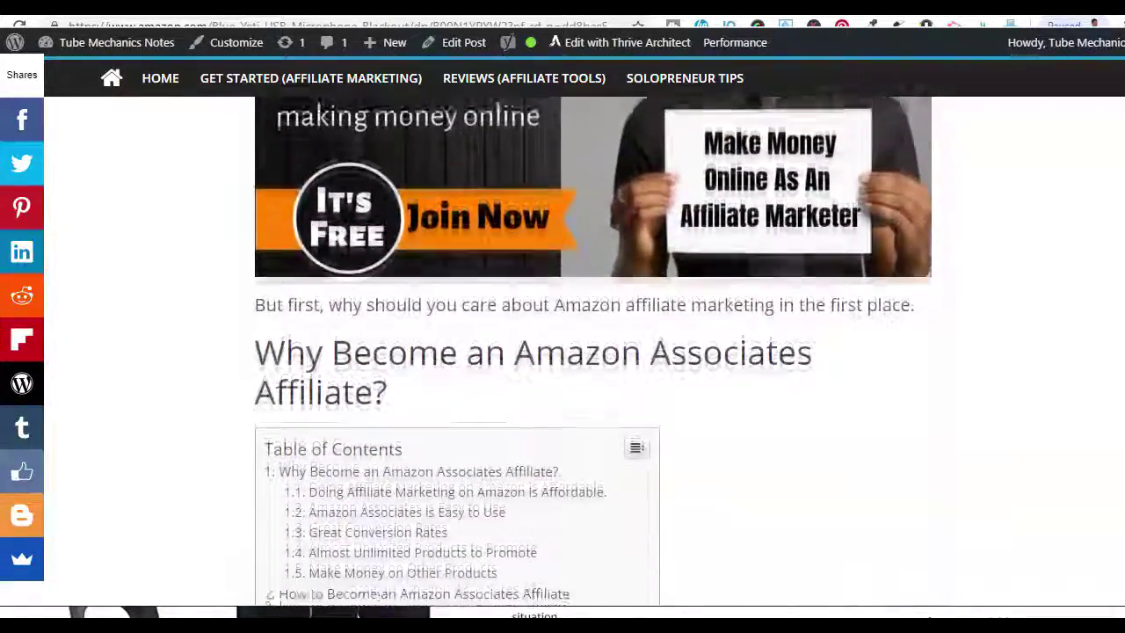
pyautogui.scroll(-3, 358, 613)
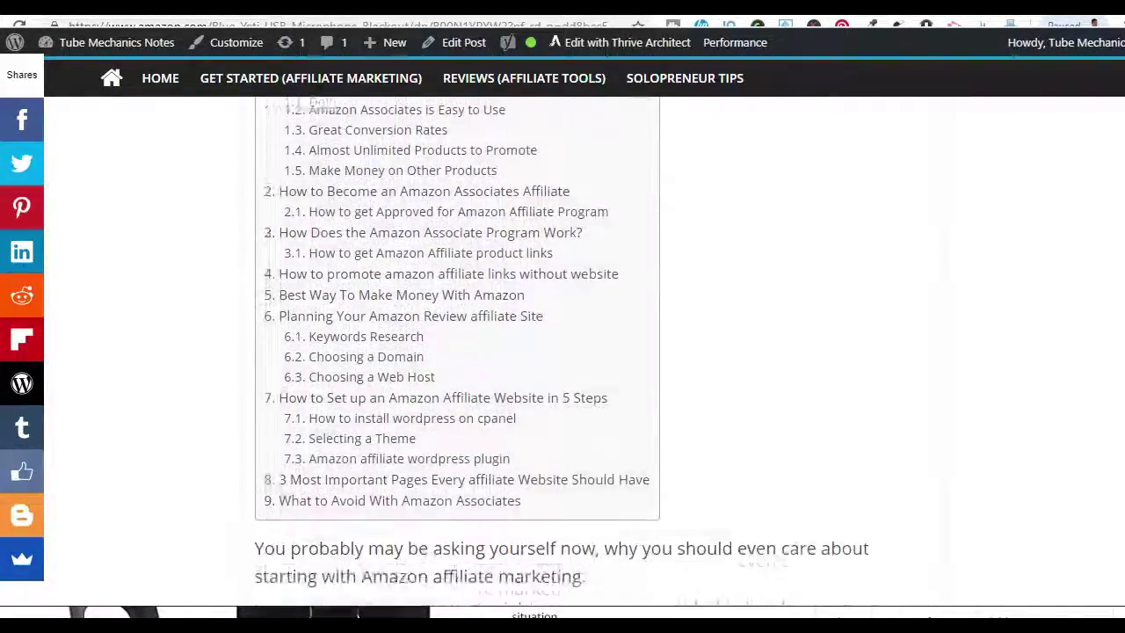
pyautogui.scroll(-4, 358, 614)
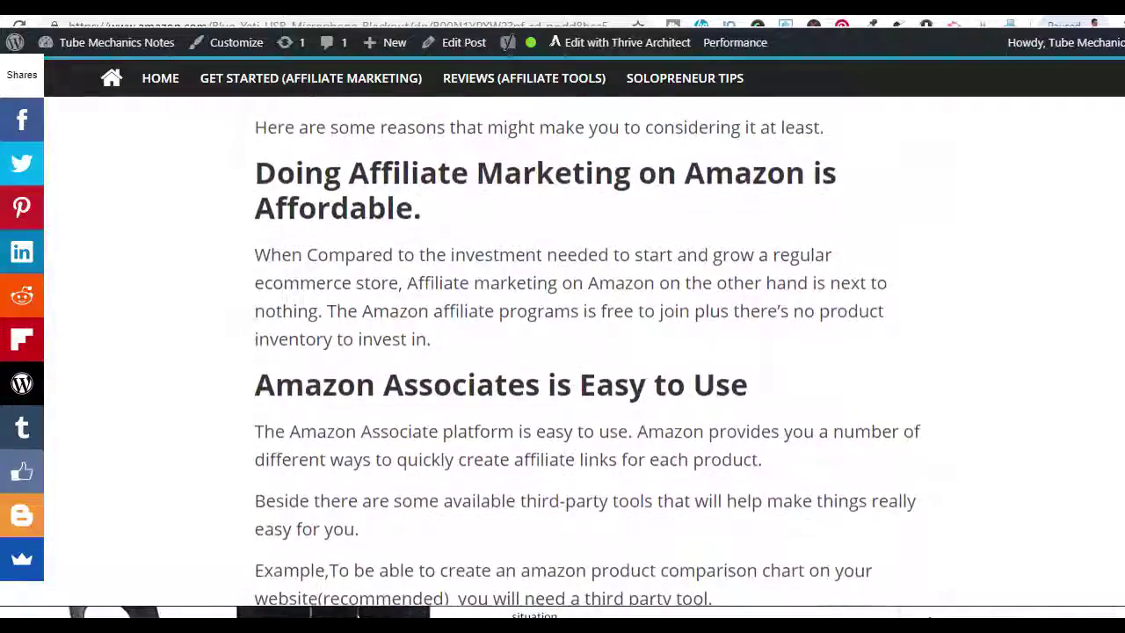
pyautogui.scroll(-2, 357, 613)
pyautogui.scroll(-3, 357, 613)
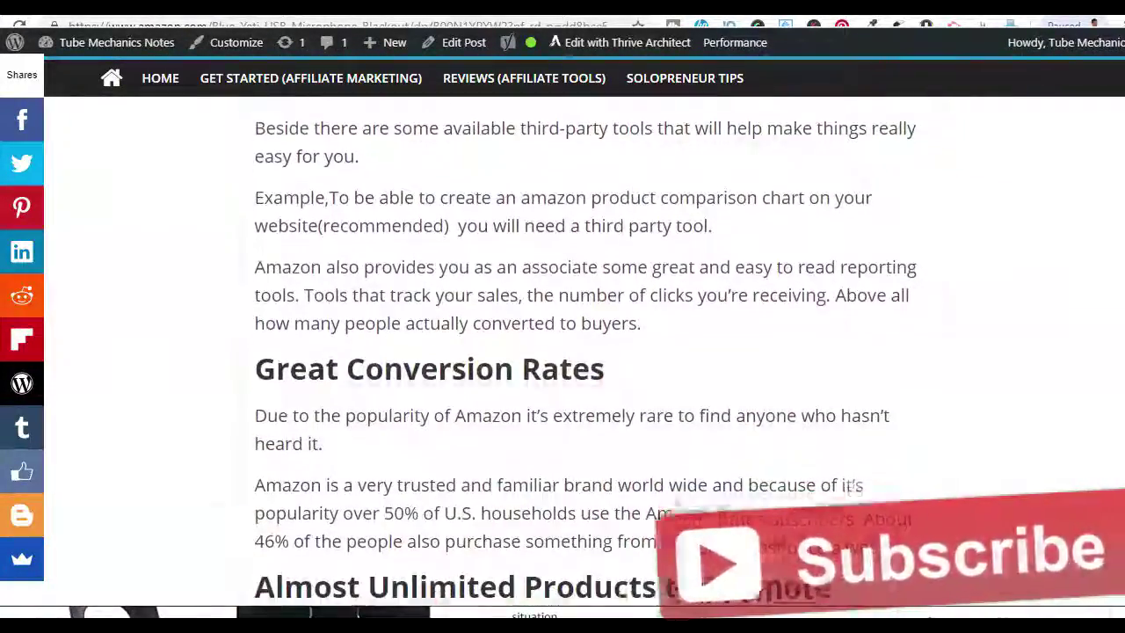
pyautogui.scroll(-1, 358, 614)
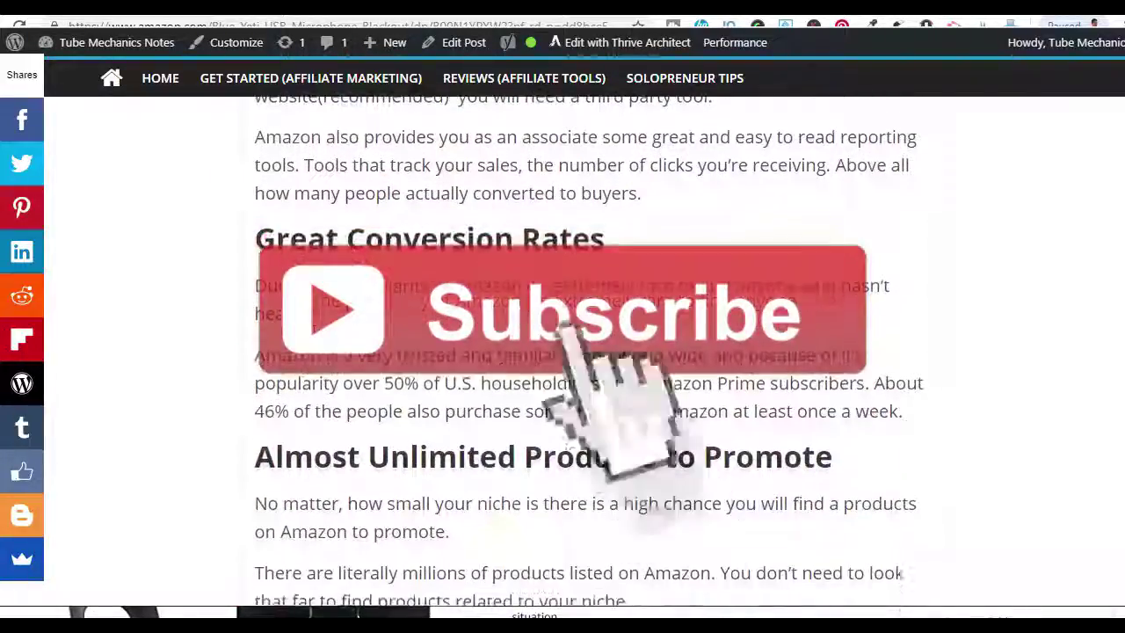
pyautogui.scroll(-2, 358, 613)
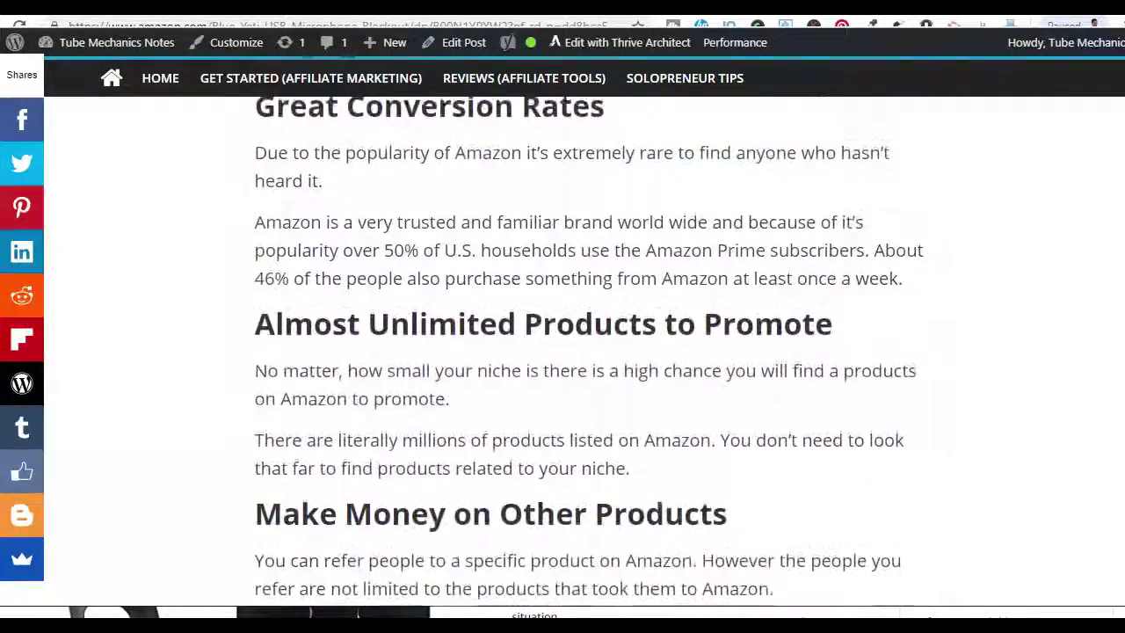